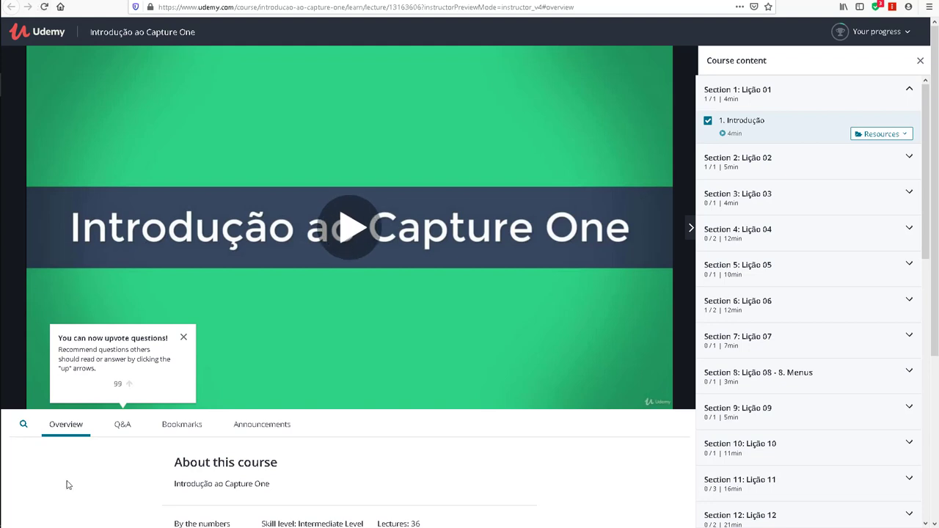
{"action": "scroll", "coordinate": [304, 503], "scroll_direction": "down", "scroll_amount": 3}
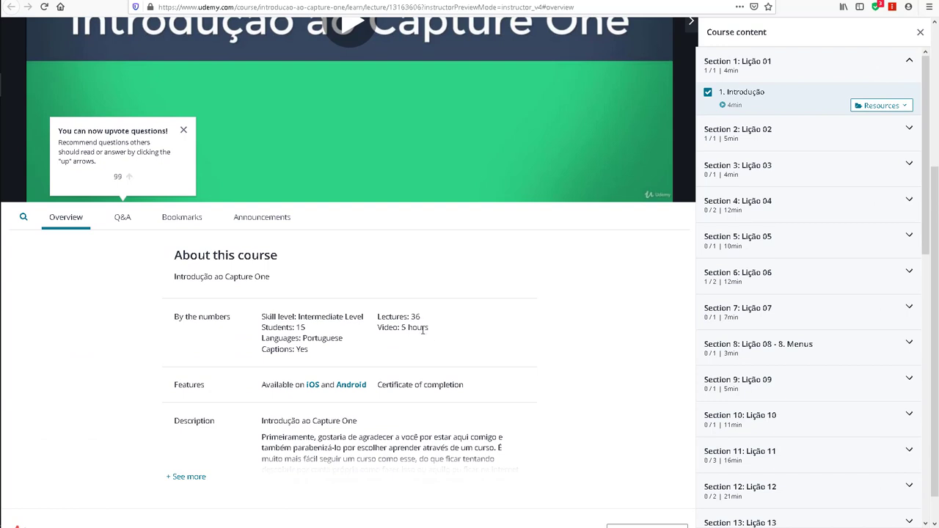
{"action": "scroll", "coordinate": [417, 342], "scroll_direction": "up", "scroll_amount": 3}
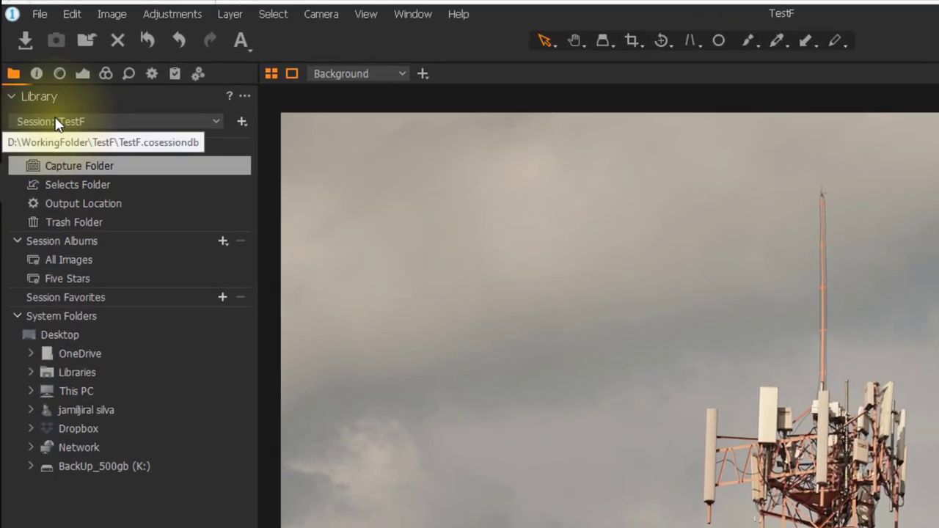
- Show the lens correction tools and compare _75D3470.NEF and _75D3472.NEF together at 100% zoom on the tower's antennas
{"action": "left_click", "coordinate": [60, 74]}
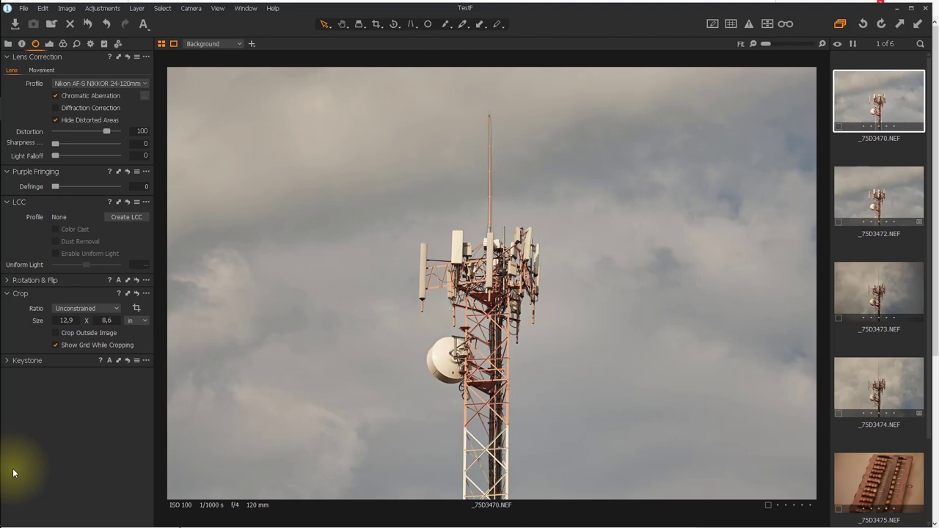
{"action": "left_click", "coordinate": [878, 196]}
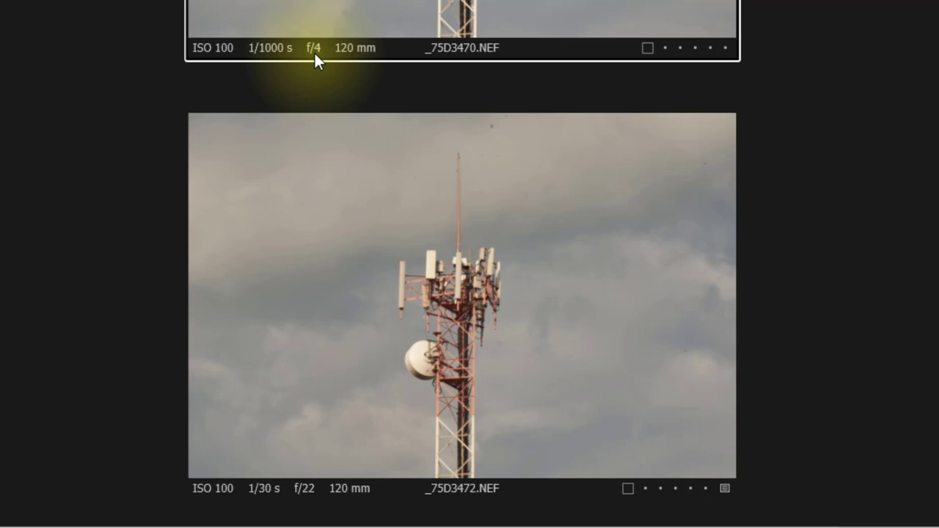
{"action": "left_click", "coordinate": [323, 424]}
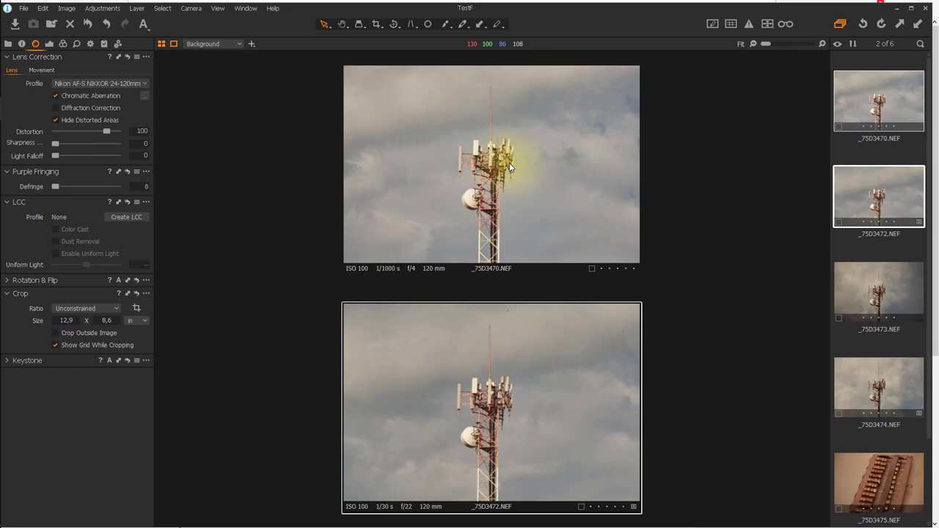
{"action": "scroll", "coordinate": [510, 163], "scroll_direction": "up", "scroll_amount": 4}
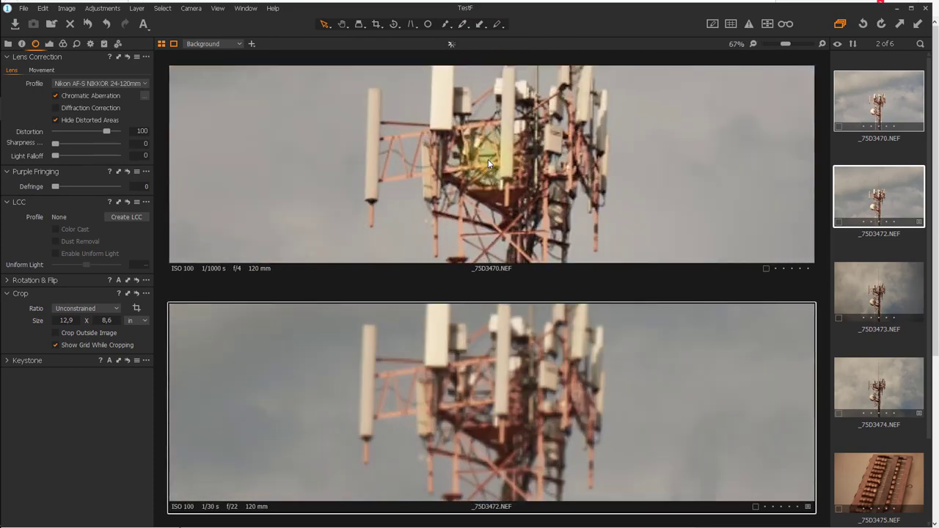
{"action": "scroll", "coordinate": [488, 159], "scroll_direction": "up", "scroll_amount": 2}
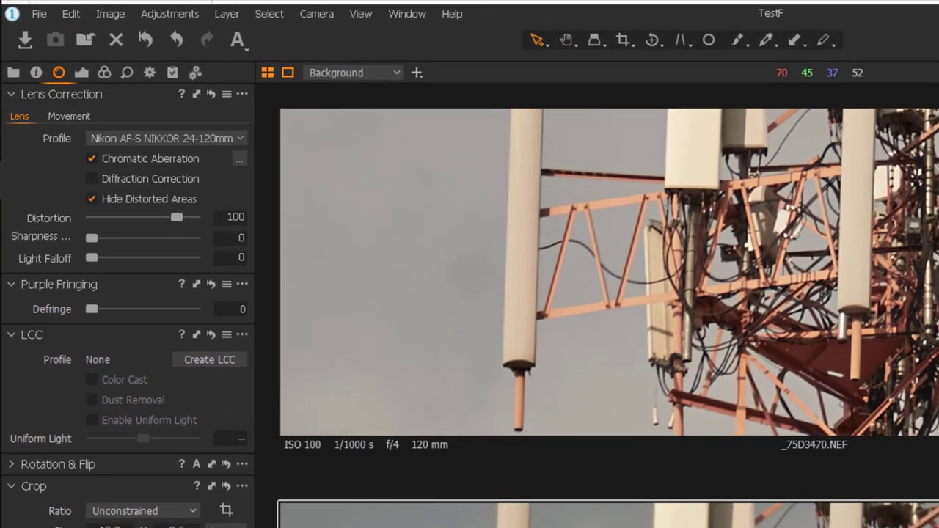
- Try Diffraction Correction on _75D3472.NEF, turn it back off and fit both compared photos in the viewer
{"action": "left_click", "coordinate": [93, 179]}
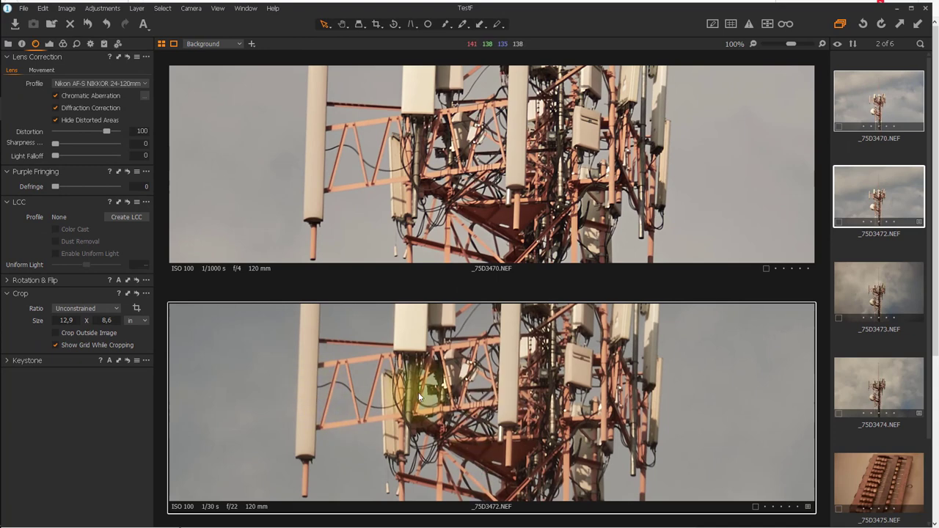
{"action": "left_click", "coordinate": [55, 107]}
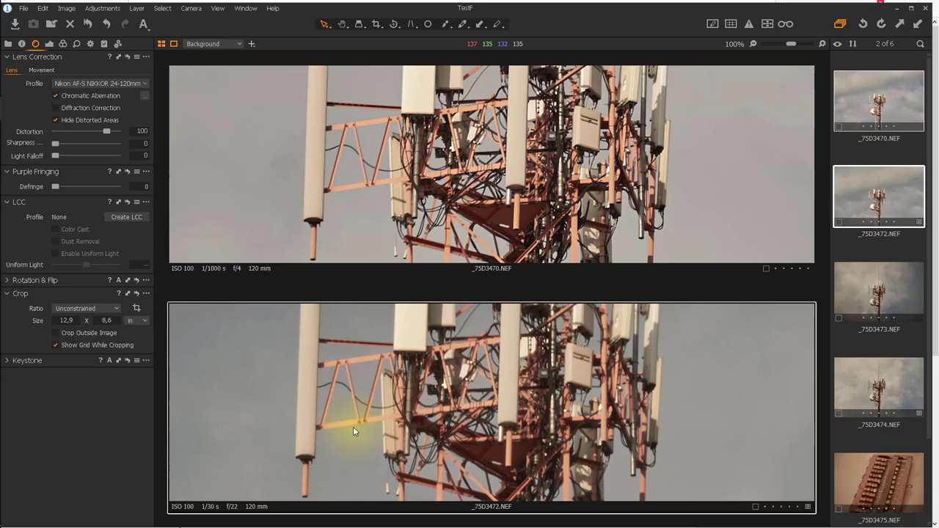
{"action": "double_click", "coordinate": [408, 214]}
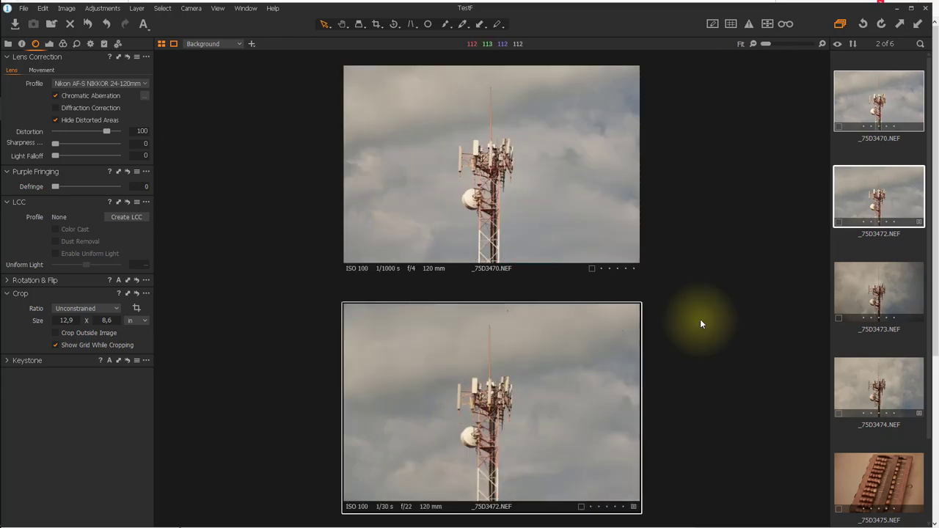
- Compare _75D3473.NEF and _75D3474.NEF together at 200% zoom on the tower's cables and beams
{"action": "left_click", "coordinate": [874, 301]}
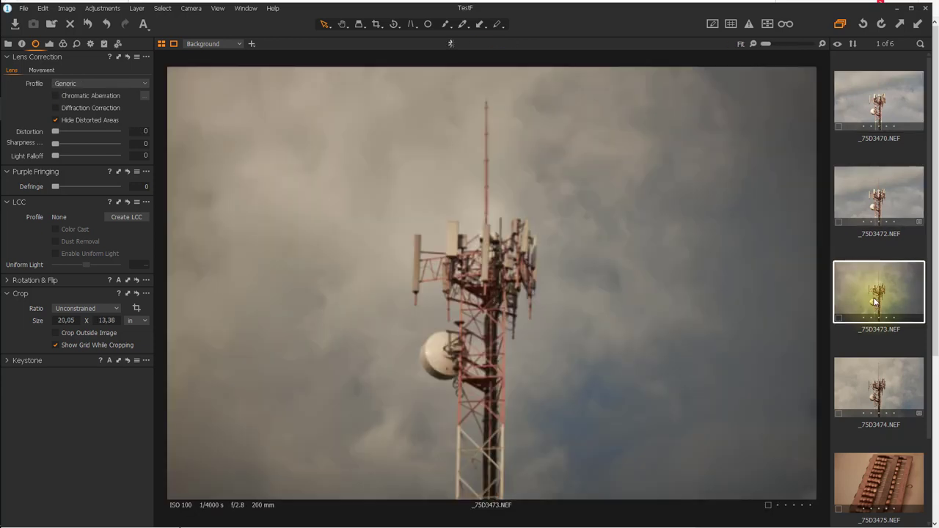
{"action": "left_click", "coordinate": [847, 392], "text": "ctrl"}
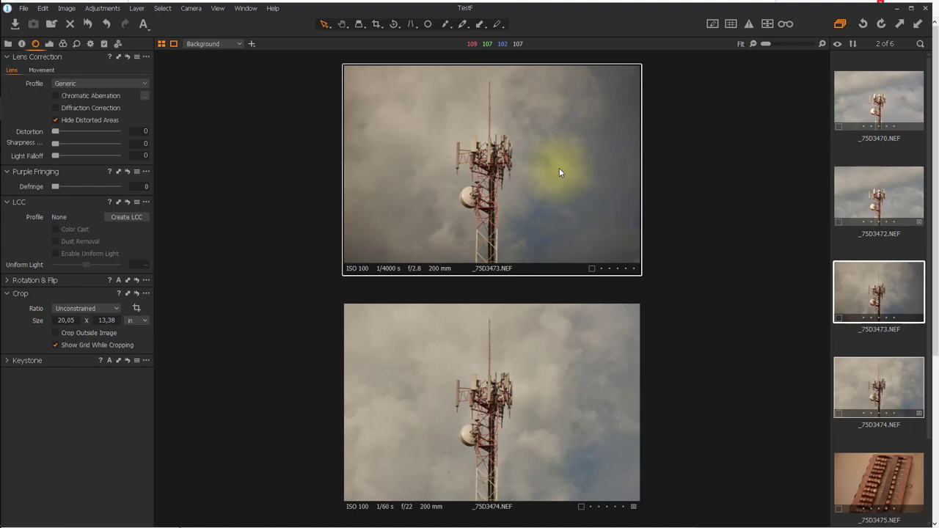
{"action": "scroll", "coordinate": [489, 161], "scroll_direction": "up", "scroll_amount": 5}
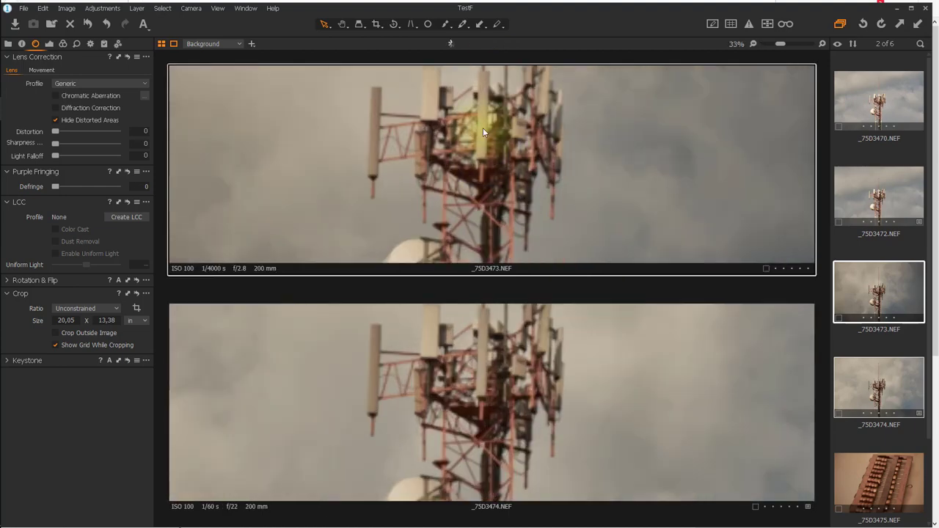
{"action": "scroll", "coordinate": [483, 130], "scroll_direction": "down", "scroll_amount": 1}
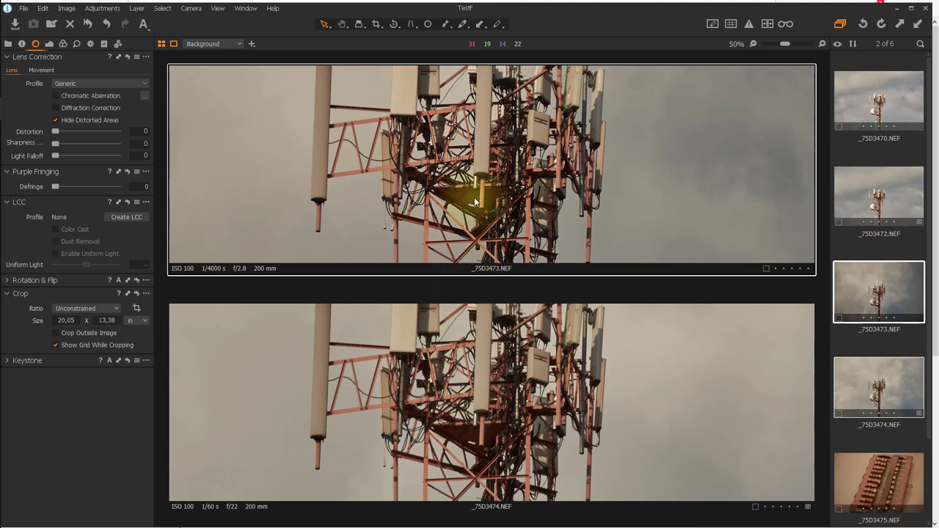
{"action": "scroll", "coordinate": [475, 202], "scroll_direction": "up", "scroll_amount": 1}
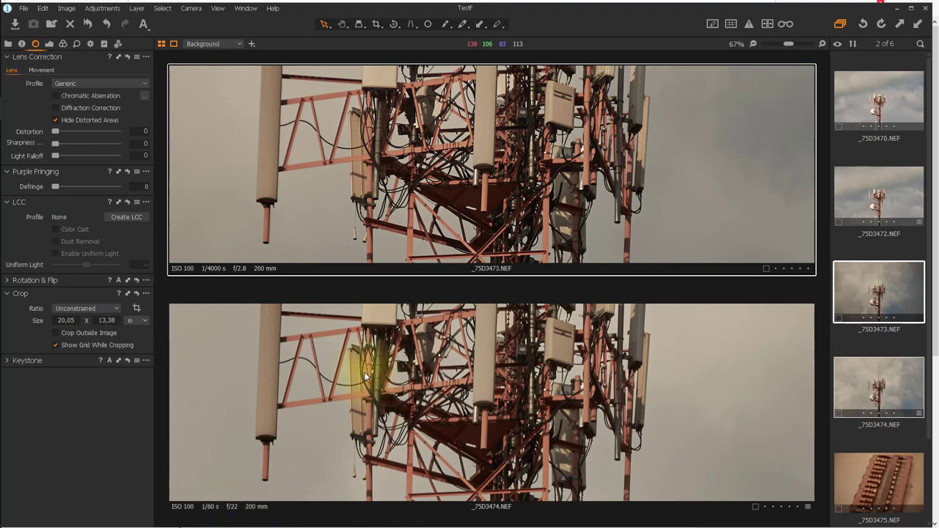
{"action": "double_click", "coordinate": [455, 185]}
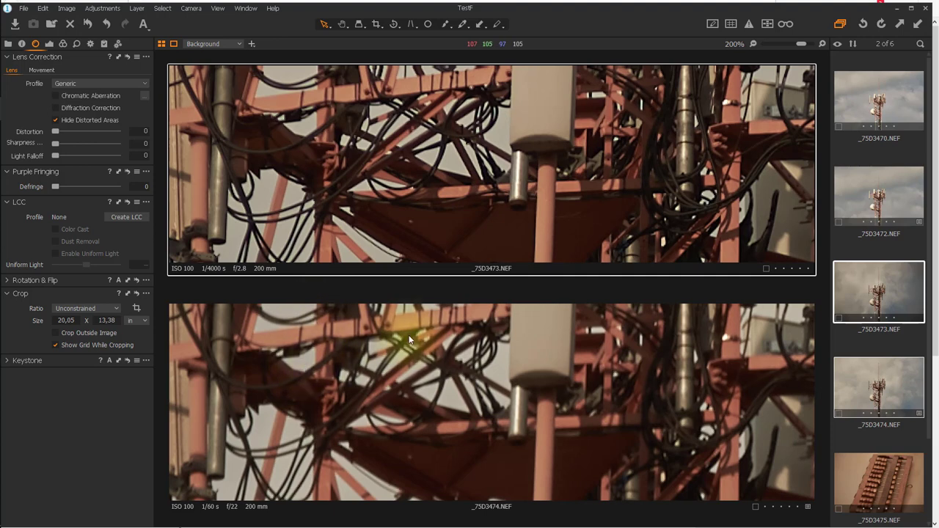
- Try Diffraction Correction on _75D3474.NEF, fit the photos in the viewer and turn the correction back off
{"action": "left_click", "coordinate": [376, 320]}
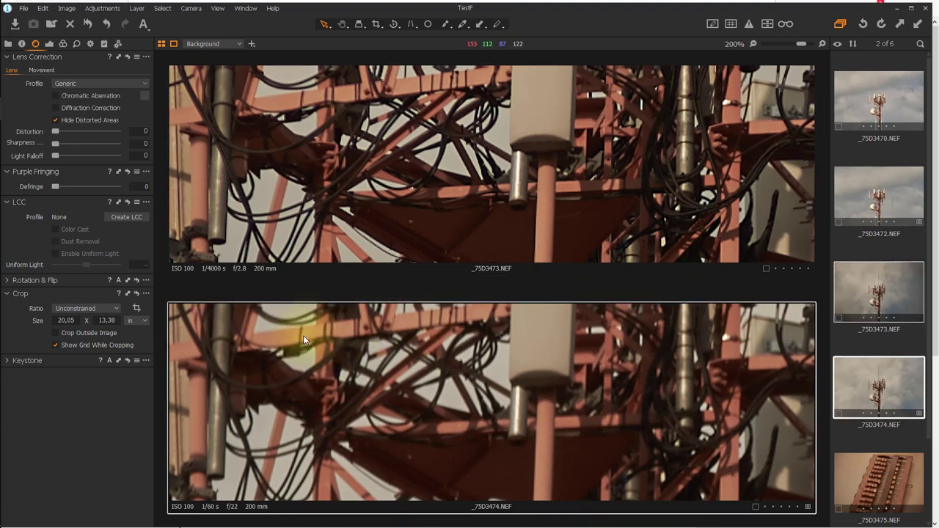
{"action": "left_click", "coordinate": [56, 108]}
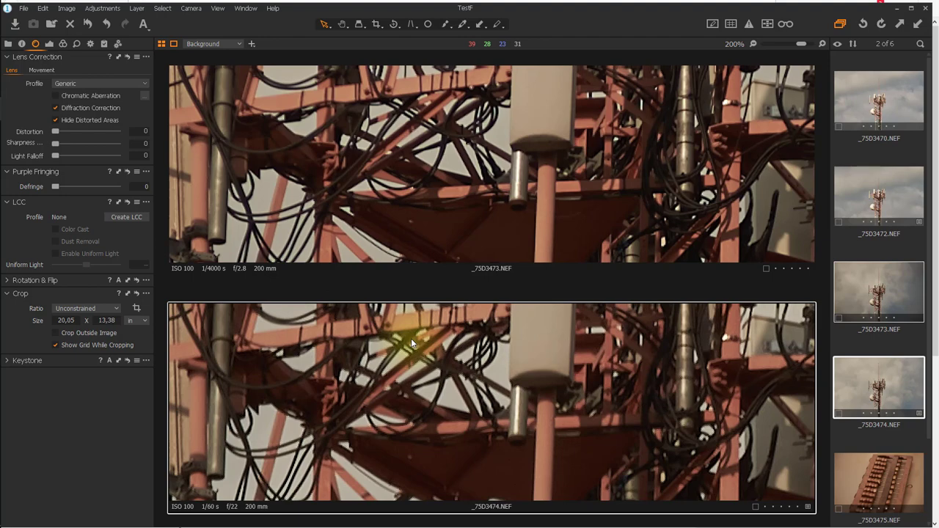
{"action": "key", "text": "ctrl+0"}
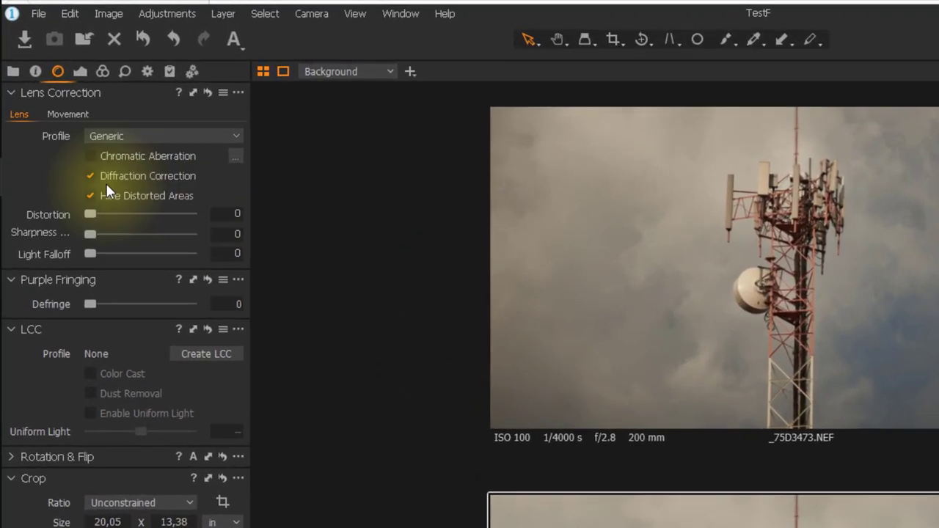
{"action": "left_click", "coordinate": [73, 141]}
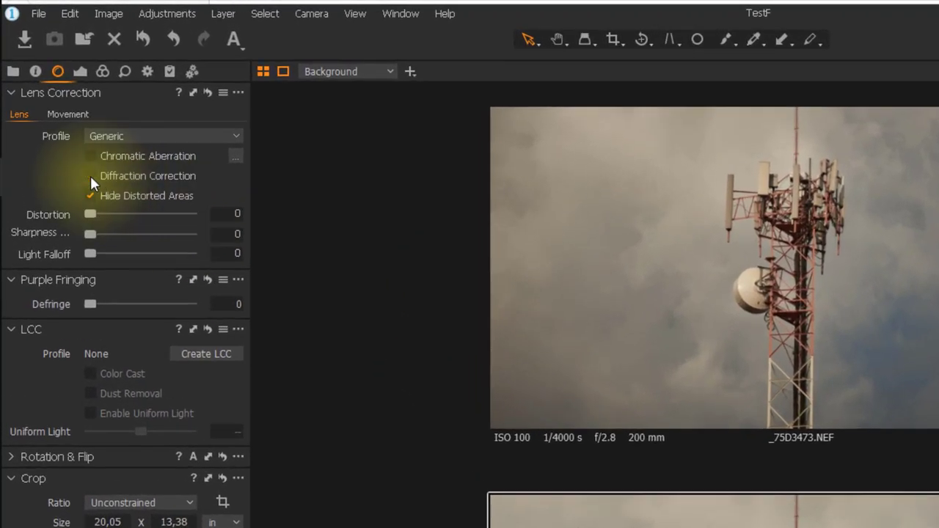
- Select _75D3470.NEF, show the detail tools and float the Sharpening tool over the photo
{"action": "key", "text": "Right"}
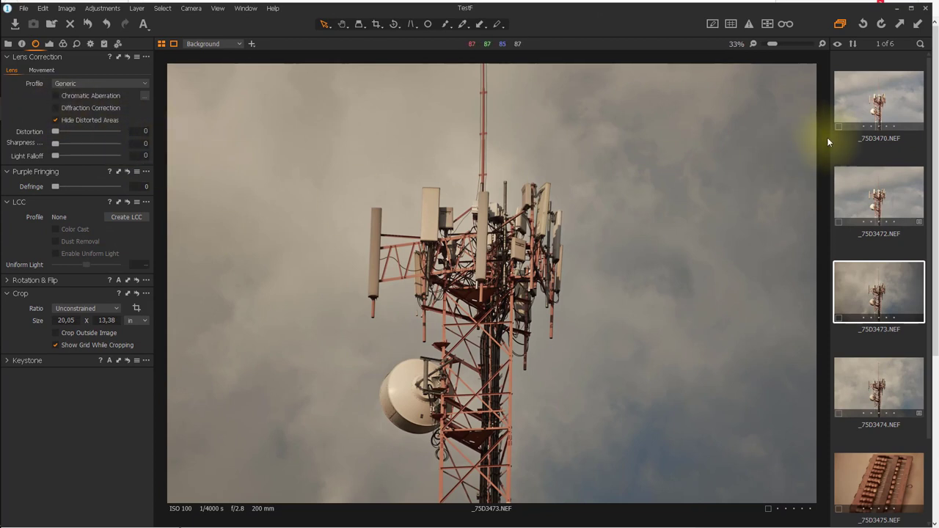
{"action": "left_click", "coordinate": [882, 105]}
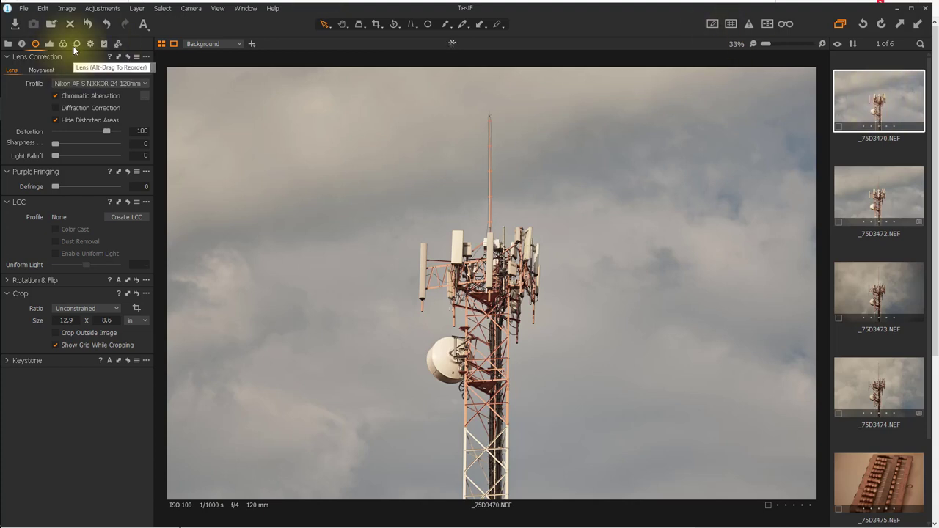
{"action": "left_click", "coordinate": [77, 45]}
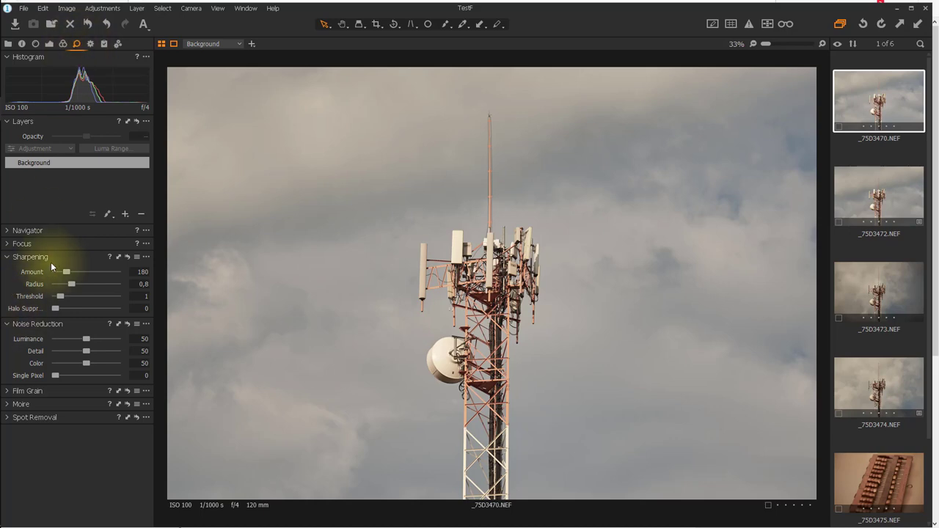
{"action": "left_click_drag", "start_coordinate": [56, 256], "coordinate": [224, 77]}
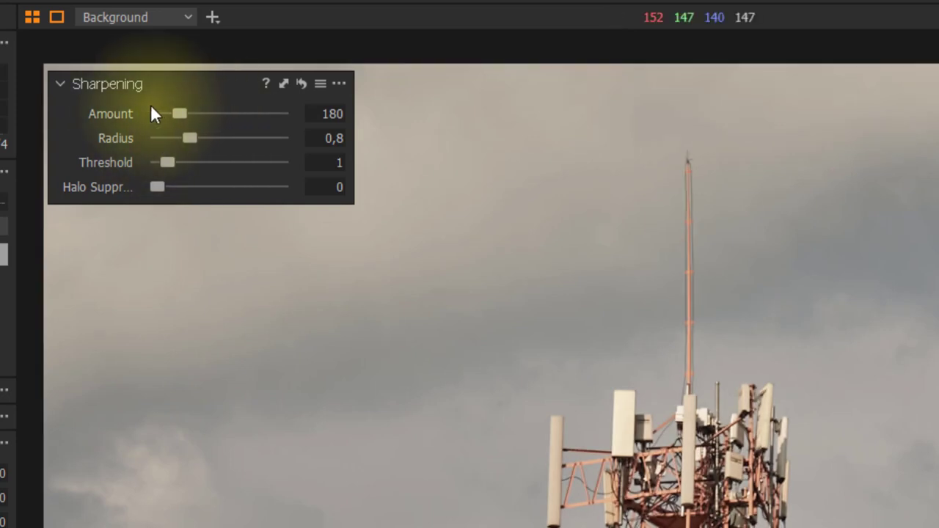
- Try a Sharpening Amount of 260, look at the option to save defaults for Nikon D750, and reset the Sharpening settings
{"action": "left_click_drag", "start_coordinate": [180, 115], "coordinate": [197, 117]}
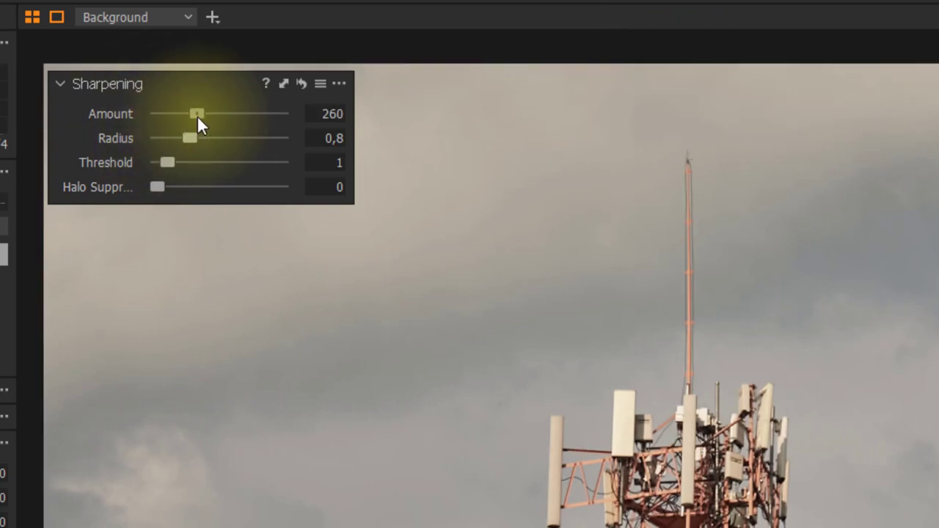
{"action": "left_click", "coordinate": [338, 84]}
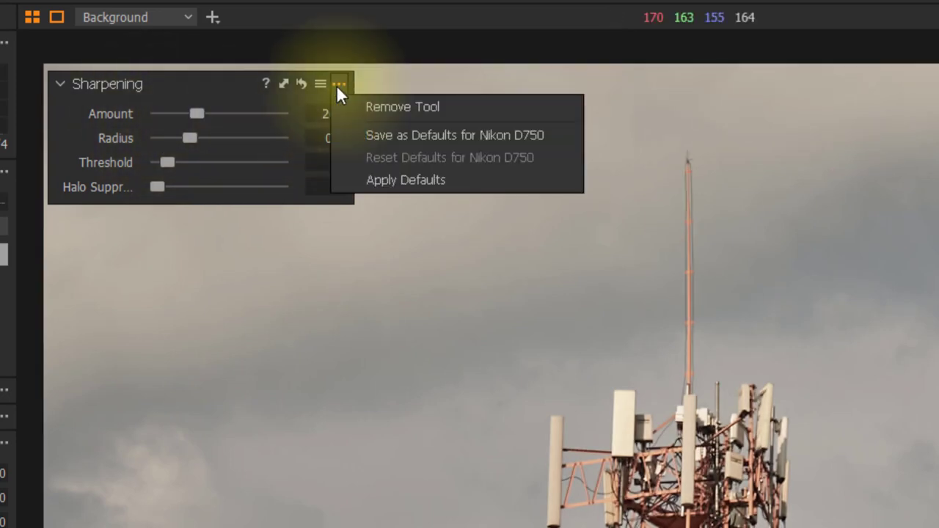
{"action": "left_click", "coordinate": [441, 137]}
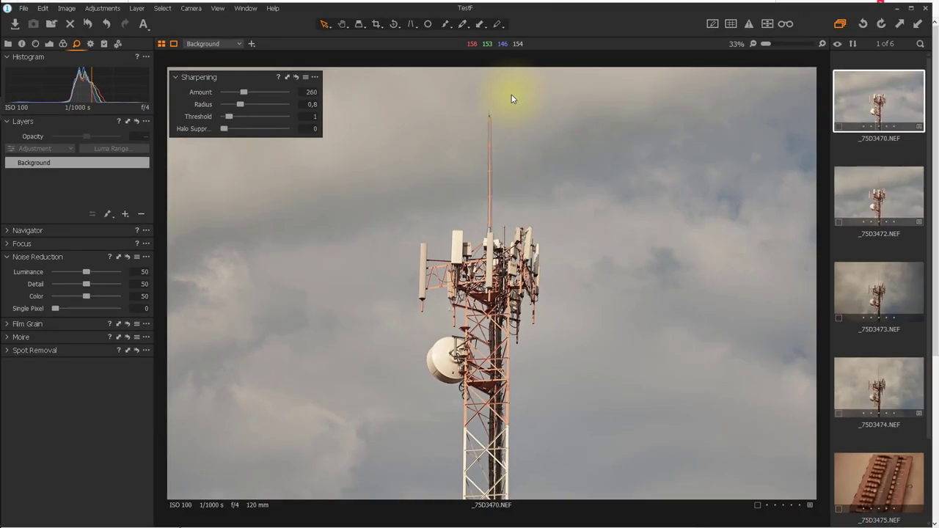
{"action": "left_click", "coordinate": [295, 77]}
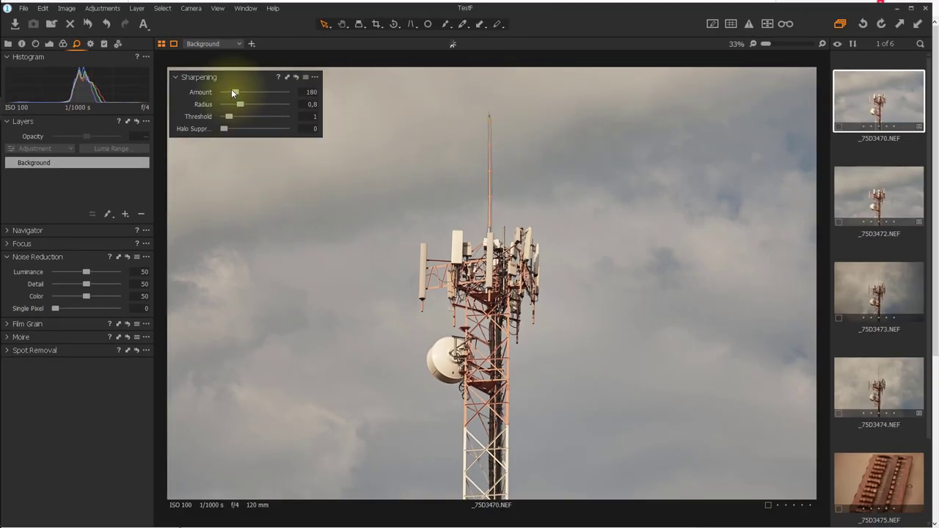
- Set the Sharpening Amount to 309 and inspect the tower's antenna edges at 200% zoom
{"action": "left_click_drag", "start_coordinate": [236, 93], "coordinate": [250, 99]}
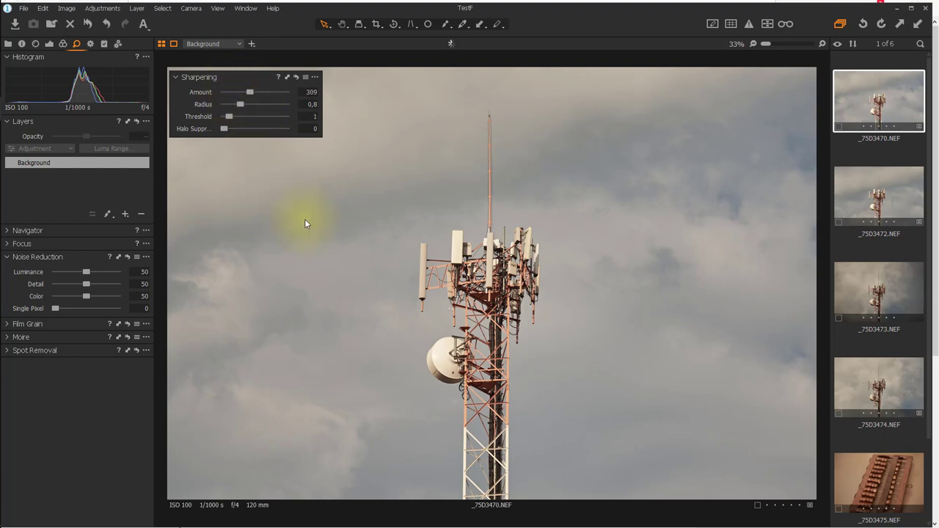
{"action": "scroll", "coordinate": [584, 350], "scroll_direction": "up", "scroll_amount": 5}
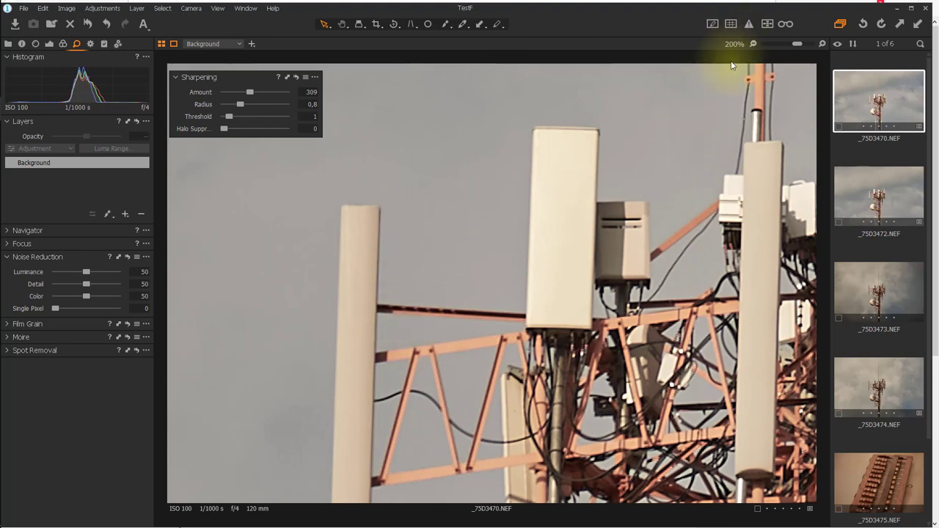
{"action": "scroll", "coordinate": [450, 230], "scroll_direction": "down", "scroll_amount": 2}
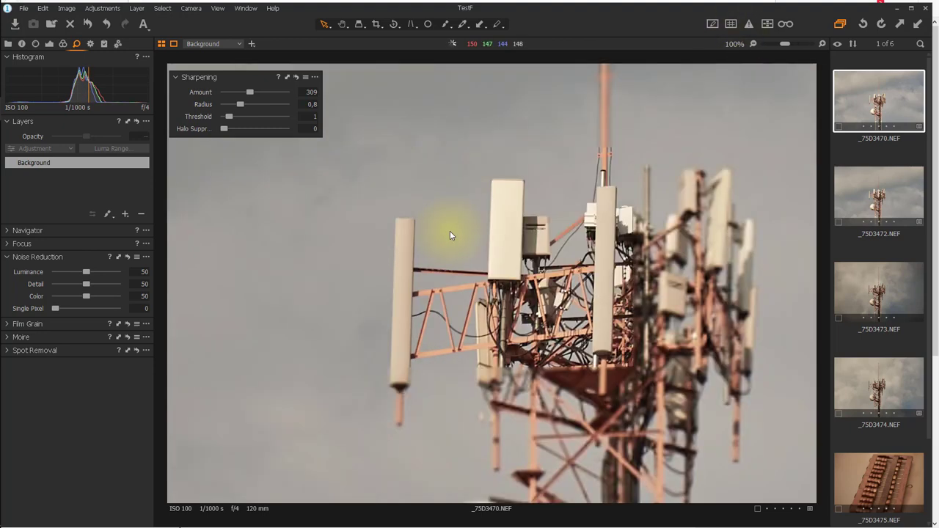
{"action": "scroll", "coordinate": [520, 289], "scroll_direction": "up", "scroll_amount": 2}
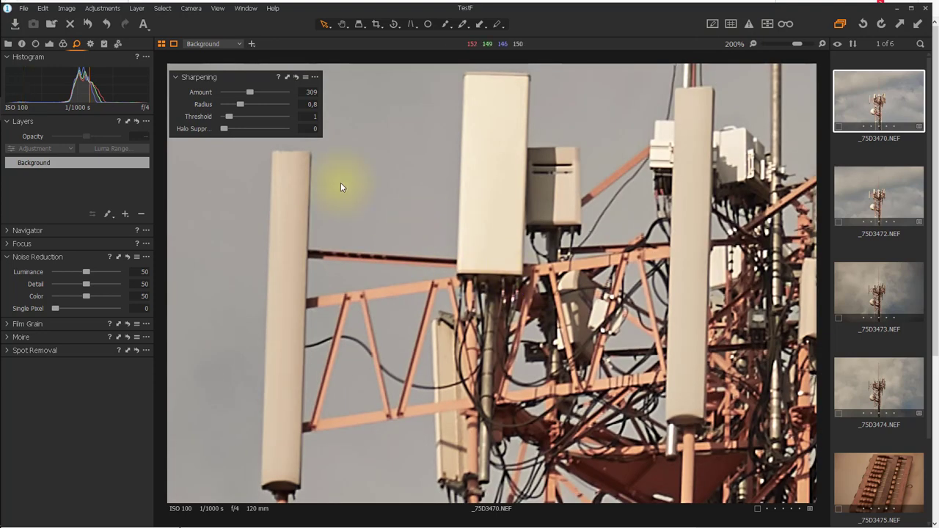
- Raise the Sharpening Amount through 471 to 803 and set Halo Suppression to 27
{"action": "left_click_drag", "start_coordinate": [248, 92], "coordinate": [265, 97]}
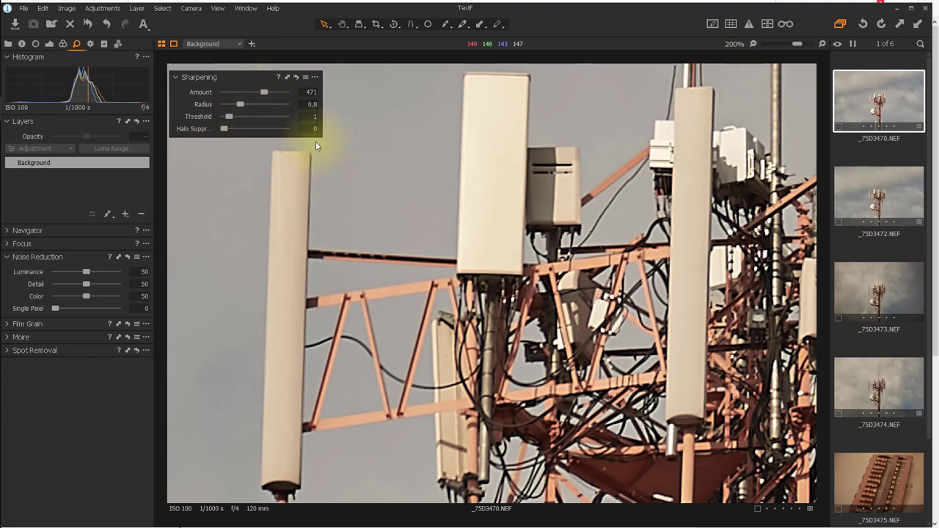
{"action": "left_click_drag", "start_coordinate": [264, 92], "coordinate": [278, 92]}
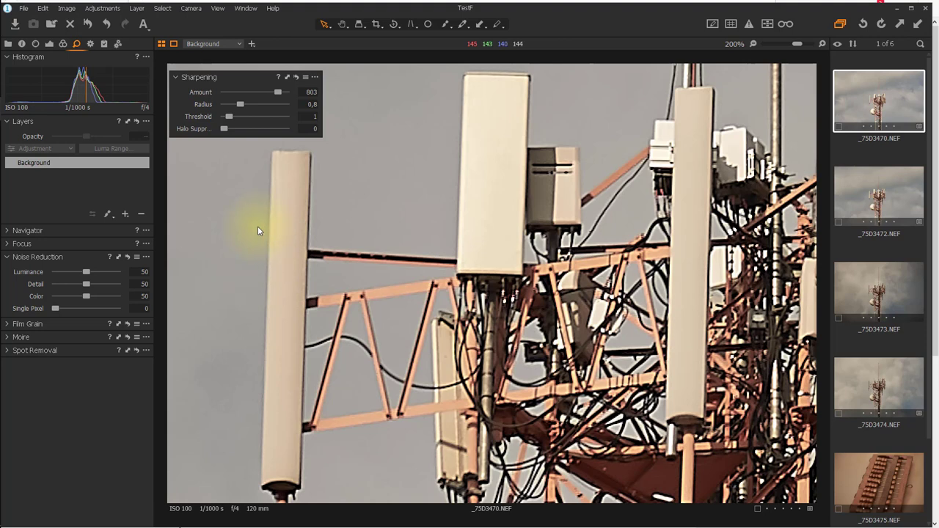
{"action": "left_click", "coordinate": [241, 129]}
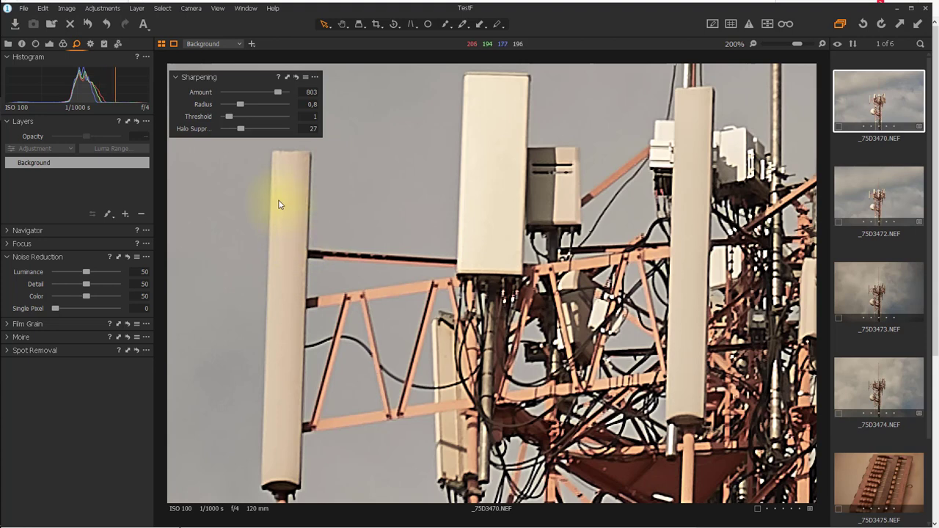
- Try Halo Suppression 23, set the Sharpening Radius to 0,9, and reset Amount and Halo Suppression to their defaults
{"action": "mouse_move", "coordinate": [240, 129]}
{"action": "left_mouse_down"}
{"action": "mouse_move", "coordinate": [262, 130]}
{"action": "mouse_move", "coordinate": [239, 130]}
{"action": "left_mouse_up"}
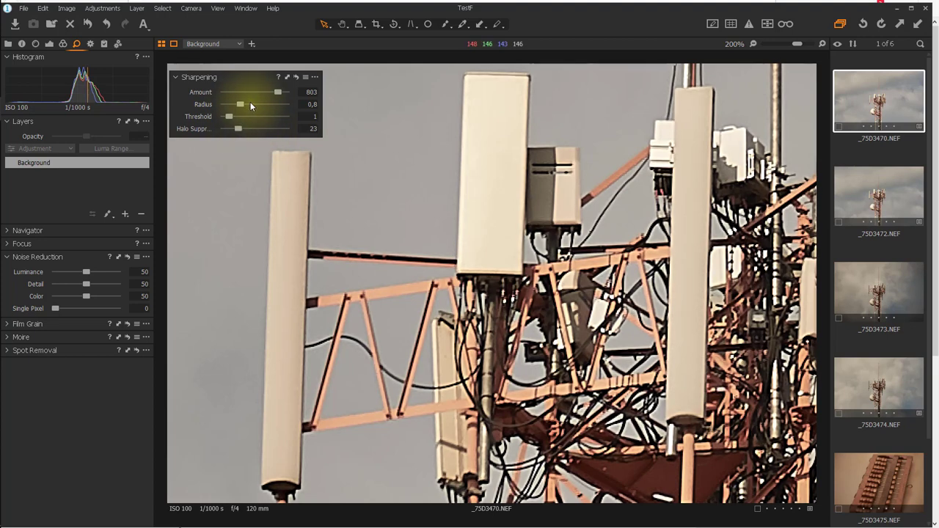
{"action": "left_click_drag", "start_coordinate": [242, 105], "coordinate": [246, 106]}
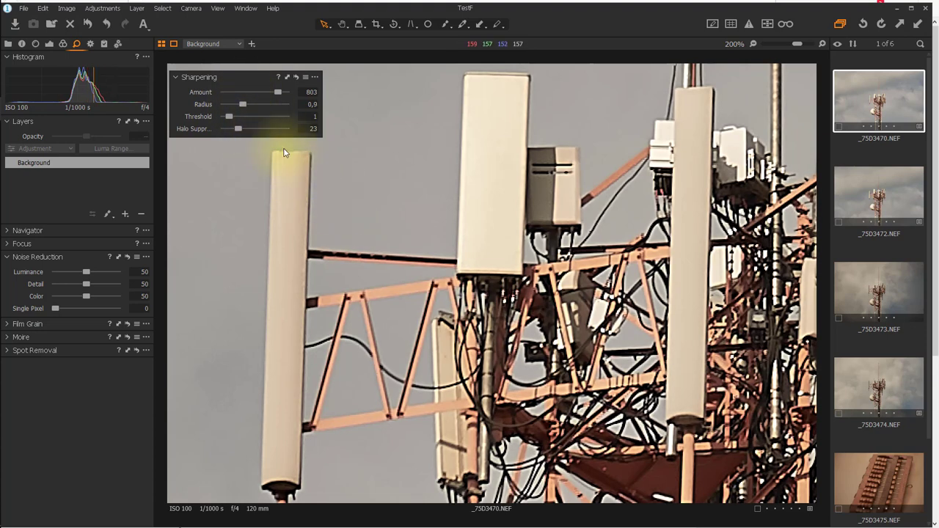
{"action": "double_click", "coordinate": [235, 92]}
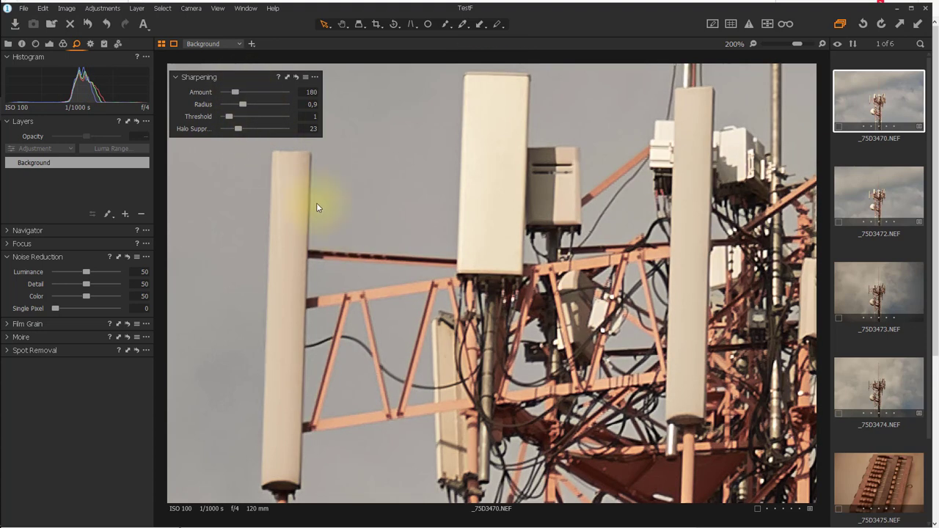
{"action": "double_click", "coordinate": [237, 129]}
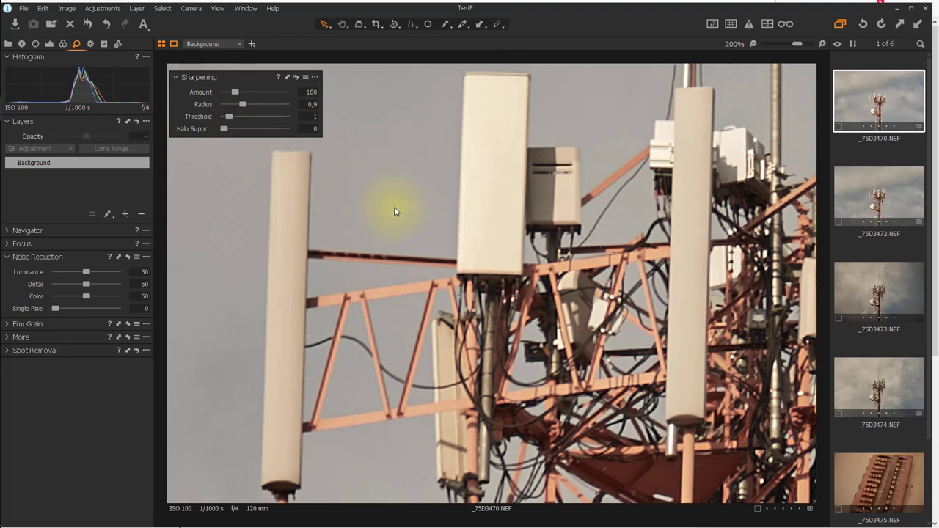
{"action": "key", "text": "ctrl+0"}
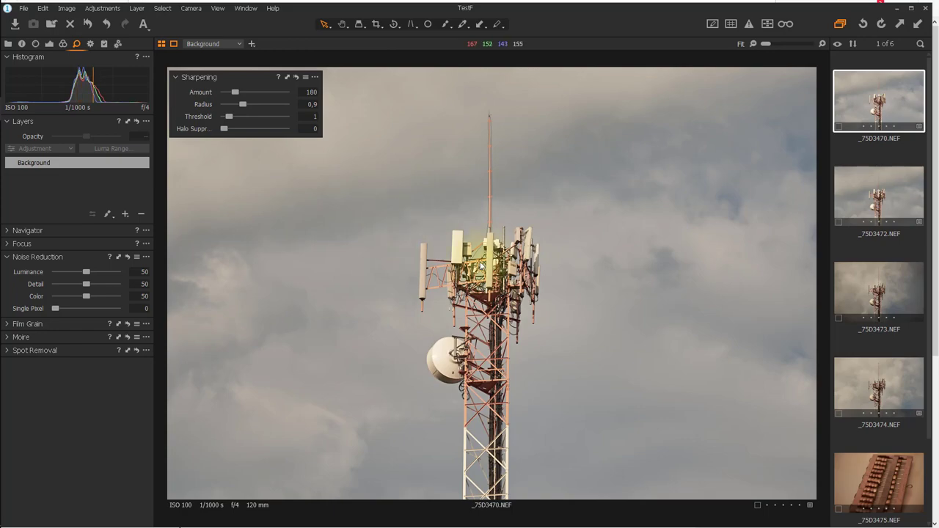
- Try a Clarity of 57 with the Natural method and inspect the tower's struts at 200% zoom
{"action": "scroll", "coordinate": [480, 265], "scroll_direction": "up", "scroll_amount": 3}
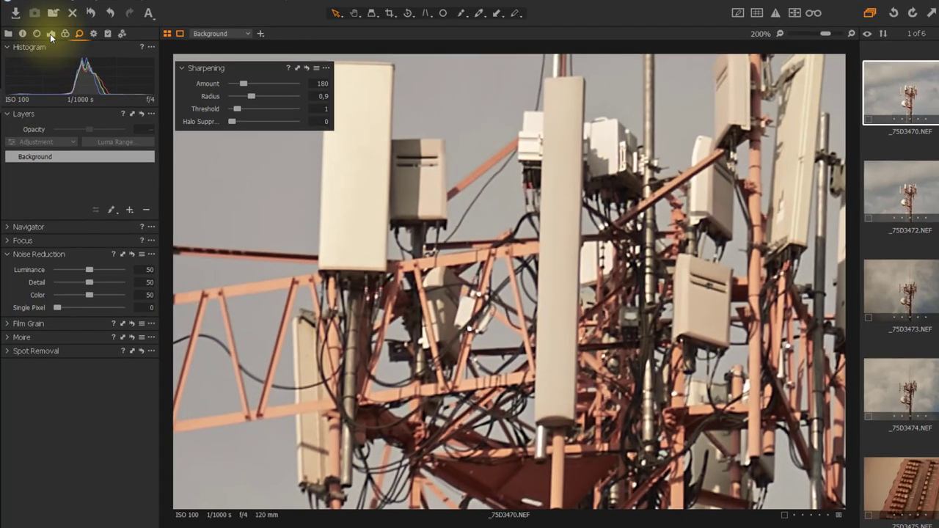
{"action": "left_click", "coordinate": [49, 44]}
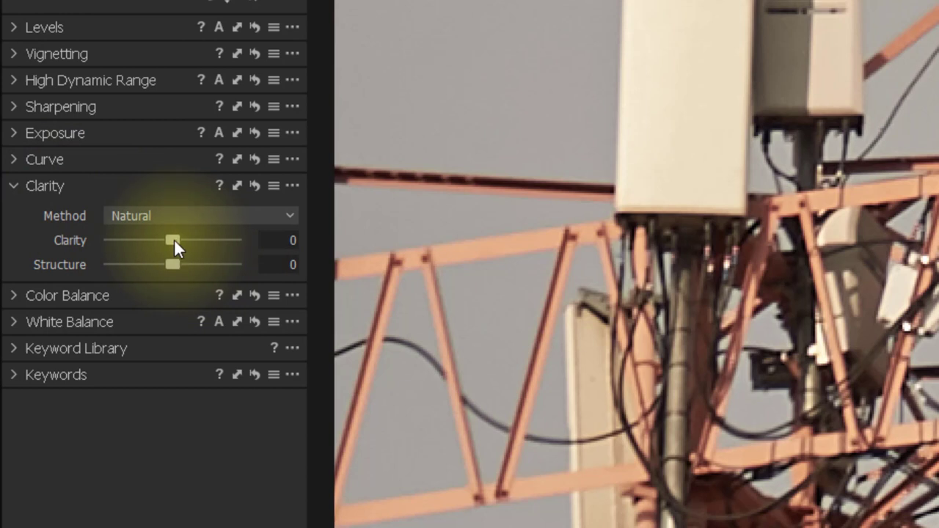
{"action": "left_click_drag", "start_coordinate": [174, 240], "coordinate": [208, 240]}
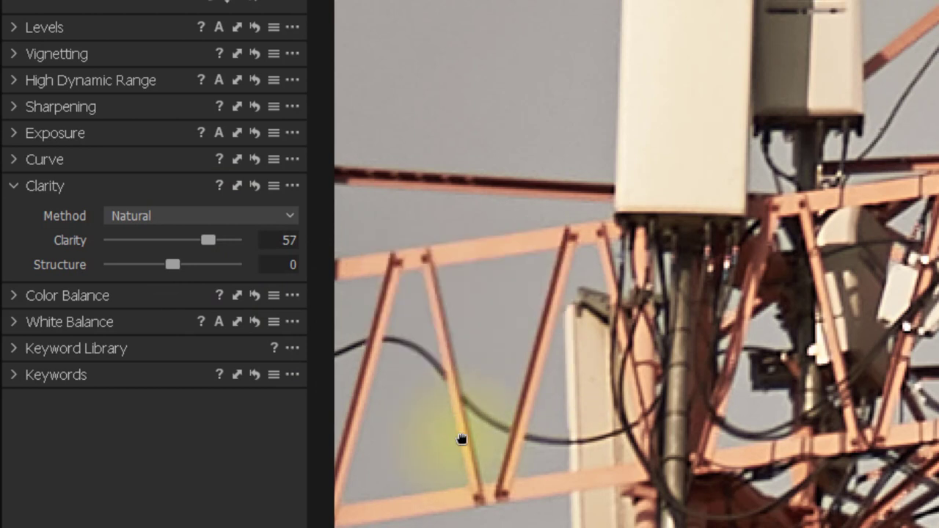
{"action": "left_click_drag", "start_coordinate": [462, 439], "coordinate": [562, 423]}
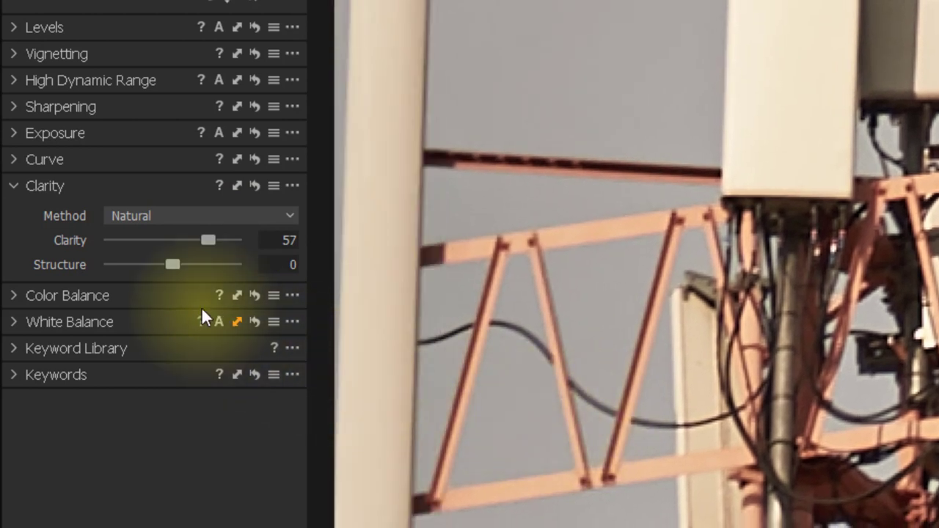
- Compare the effect of Structure values 38, -97 and 87 on the tower's edges
{"action": "left_click_drag", "start_coordinate": [177, 267], "coordinate": [195, 270]}
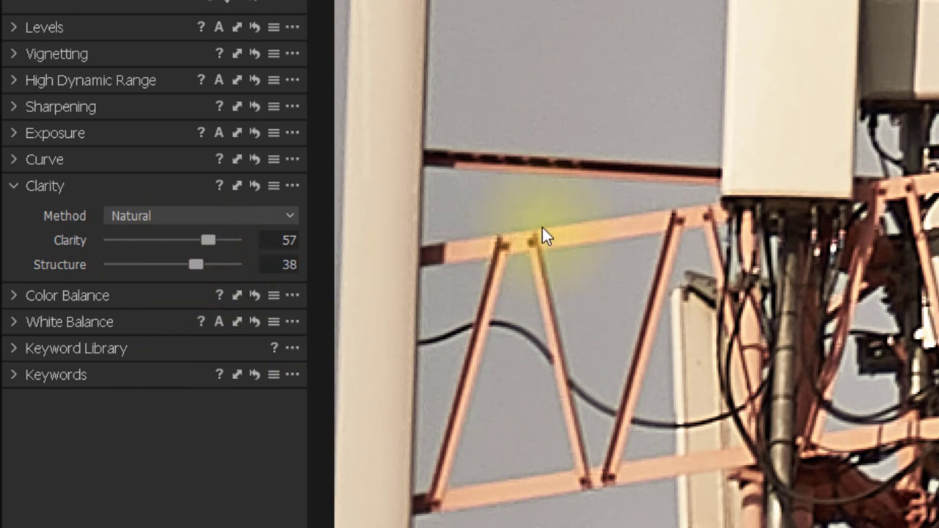
{"action": "left_click_drag", "start_coordinate": [201, 267], "coordinate": [114, 272]}
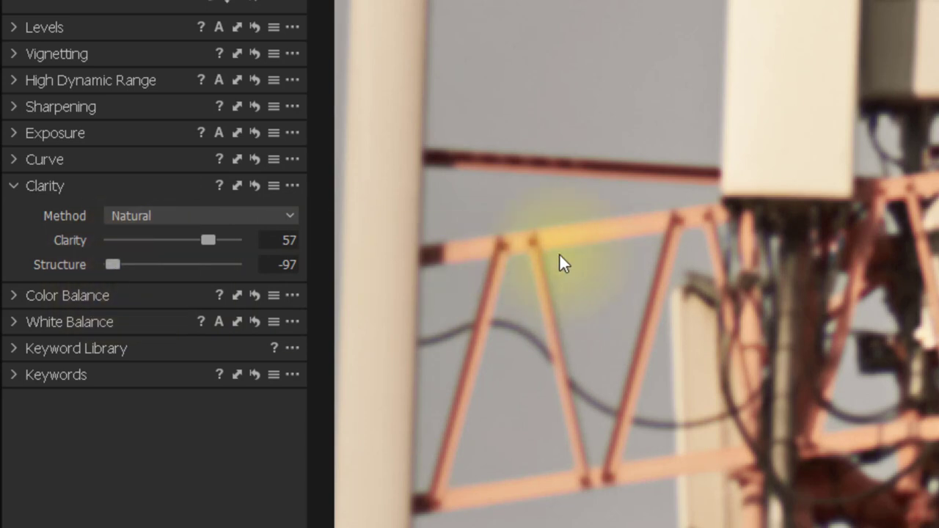
{"action": "left_click_drag", "start_coordinate": [125, 265], "coordinate": [227, 278]}
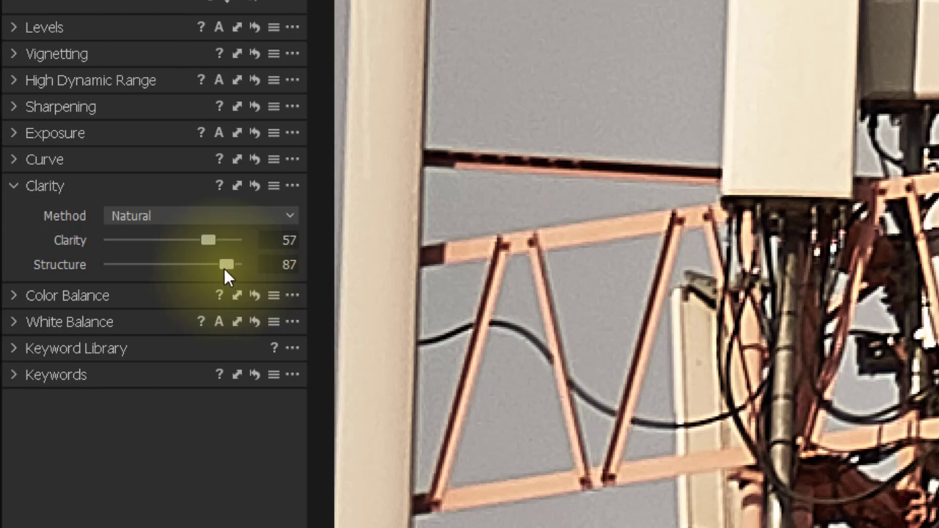
- Reset Clarity and Structure to 0 and fit the whole photo in the viewer
{"action": "left_click_drag", "start_coordinate": [204, 240], "coordinate": [175, 243]}
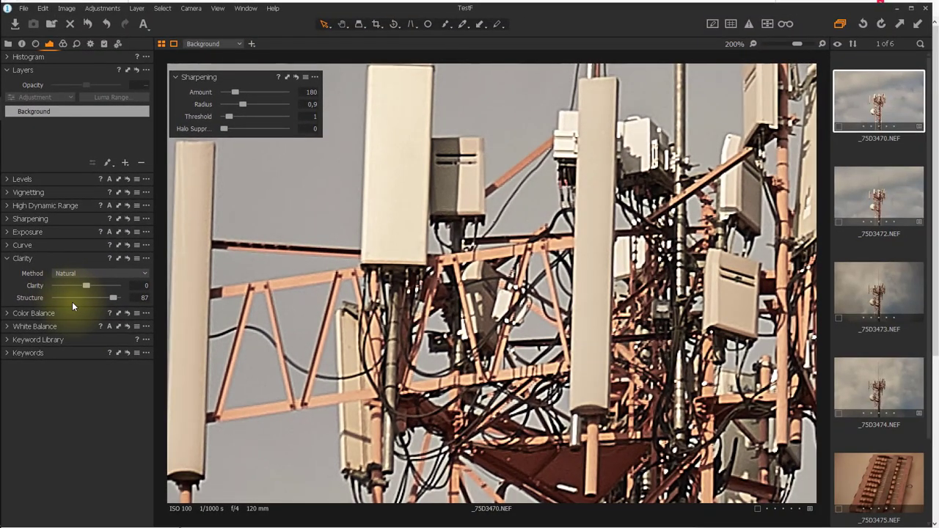
{"action": "left_click", "coordinate": [136, 267]}
{"action": "double_click", "coordinate": [70, 297]}
{"action": "key", "text": "ctrl+0"}
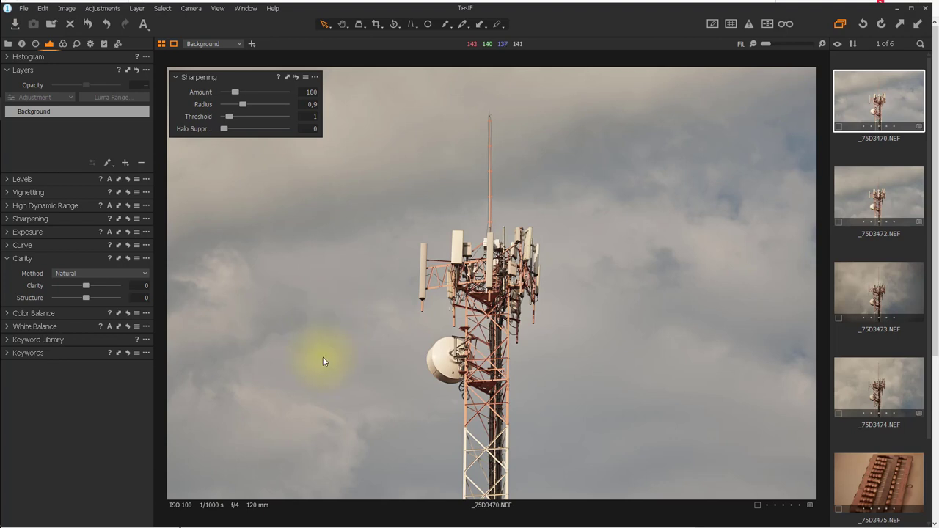
- Show the process recipes, disable AlbumJPEG and enable the Net sharing recipe
{"action": "left_click", "coordinate": [89, 46]}
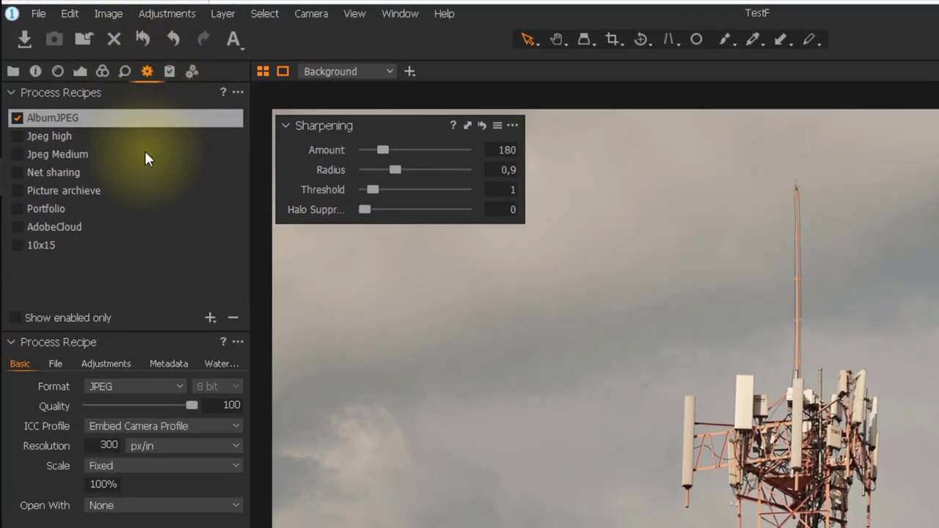
{"action": "left_click", "coordinate": [53, 176]}
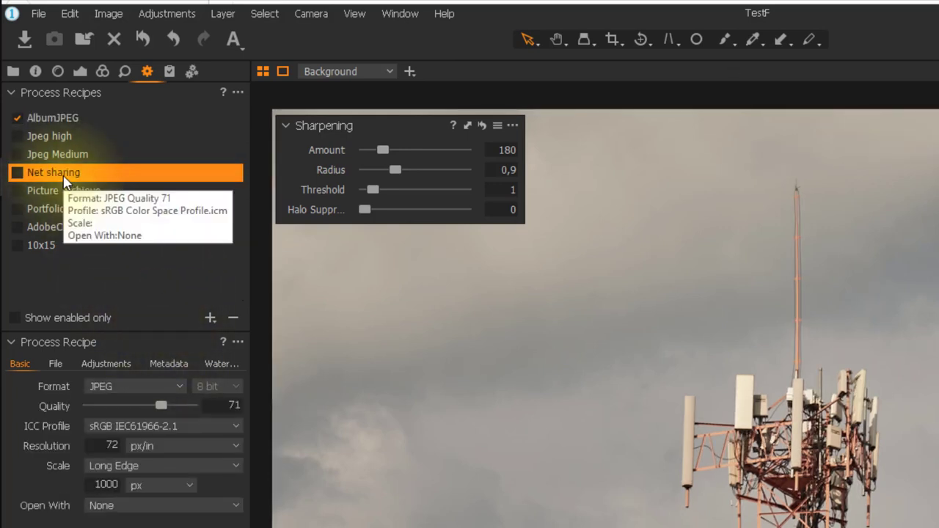
{"action": "left_click", "coordinate": [17, 118]}
{"action": "left_click", "coordinate": [17, 172]}
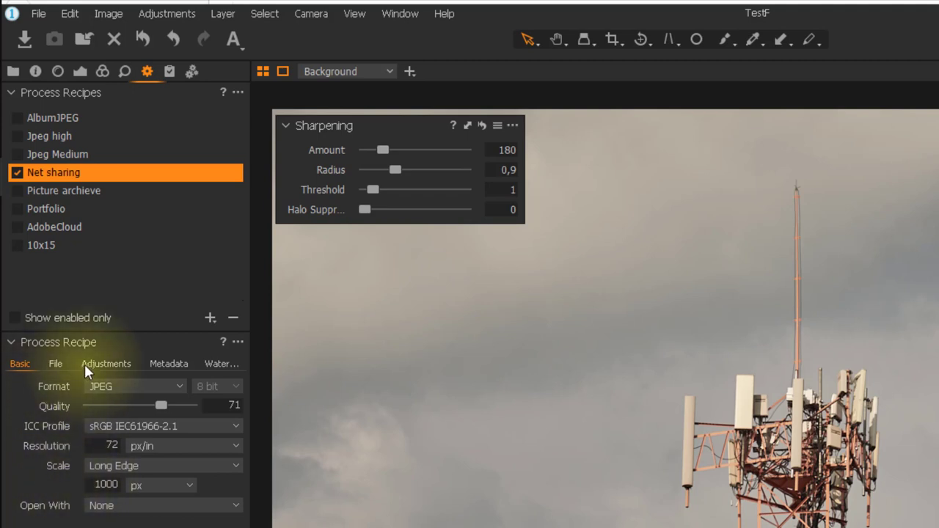
- Show the Net sharing recipe's adjustment settings, turn on recipe proofing and inspect the tower at 400% zoom
{"action": "left_click", "coordinate": [57, 362]}
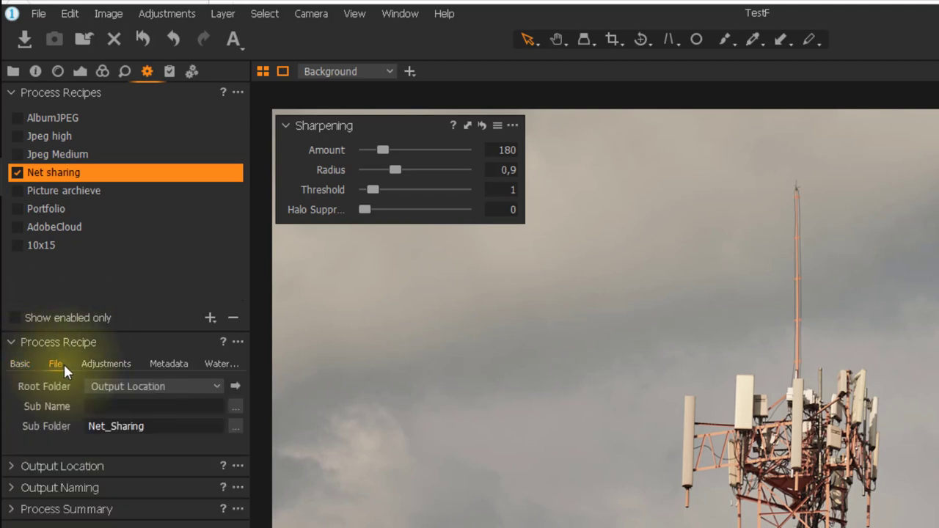
{"action": "left_click", "coordinate": [95, 367]}
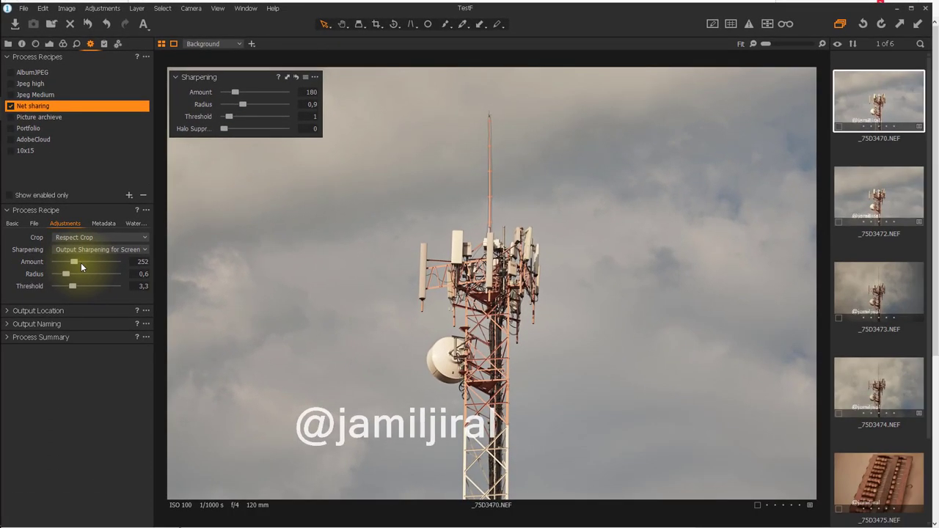
{"action": "left_click", "coordinate": [786, 24]}
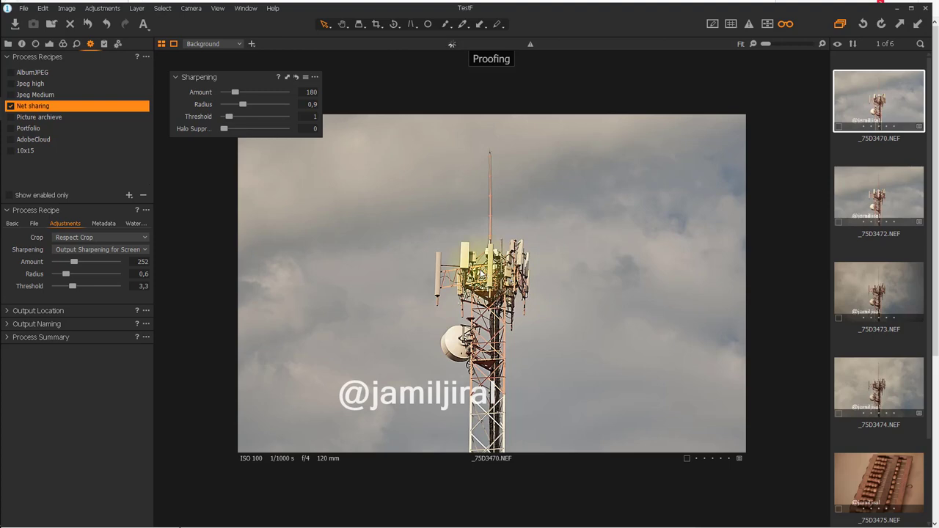
{"action": "scroll", "coordinate": [480, 272], "scroll_direction": "up", "scroll_amount": 5}
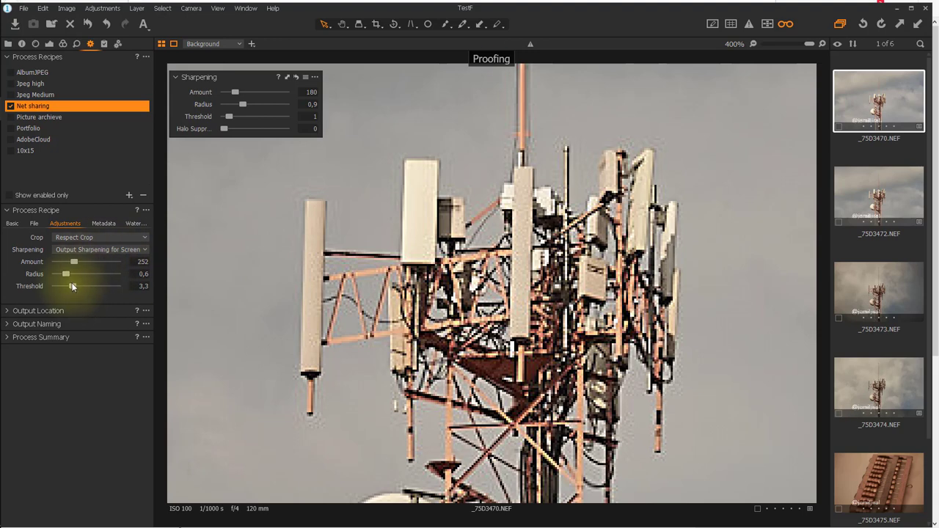
- Try output sharpening Threshold 6,2 and Amount 545 in the Net sharing recipe, ending with Amount 239 and Threshold 1,7
{"action": "left_click_drag", "start_coordinate": [72, 285], "coordinate": [86, 288]}
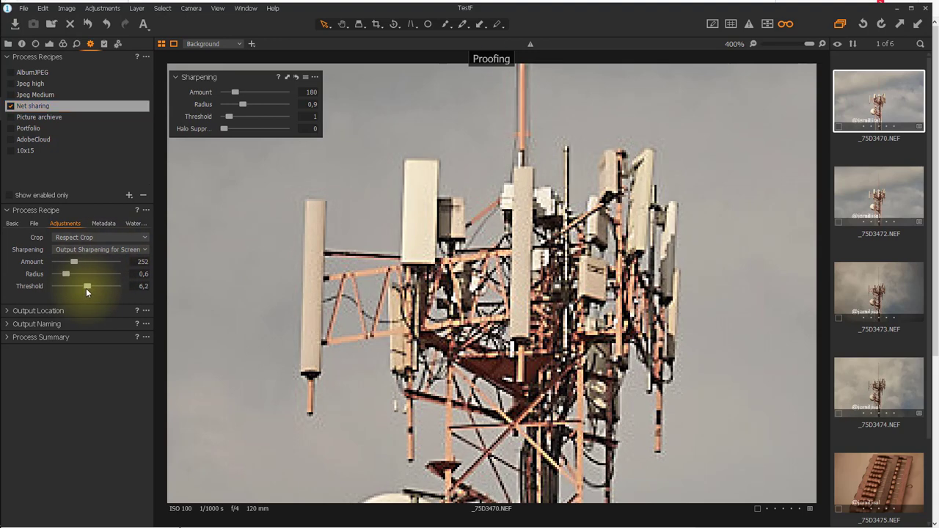
{"action": "left_click_drag", "start_coordinate": [74, 263], "coordinate": [98, 265]}
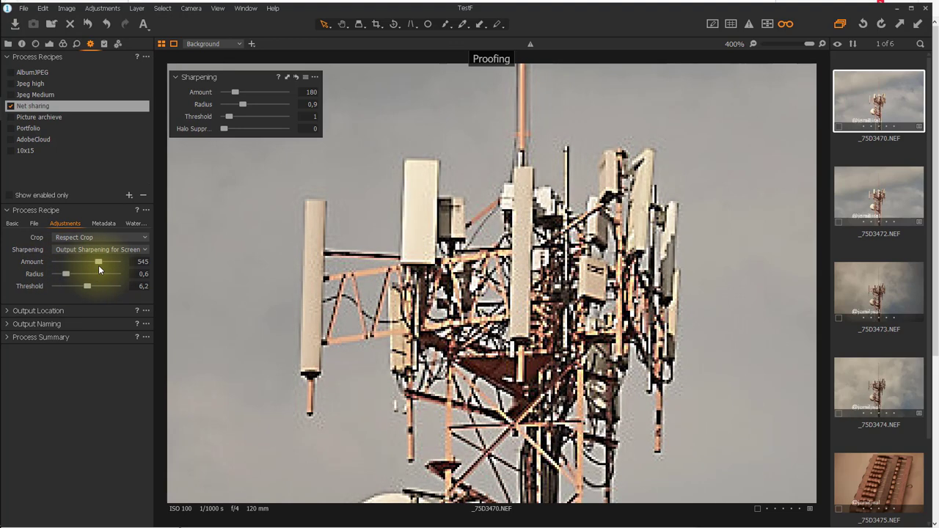
{"action": "left_click_drag", "start_coordinate": [98, 265], "coordinate": [72, 263]}
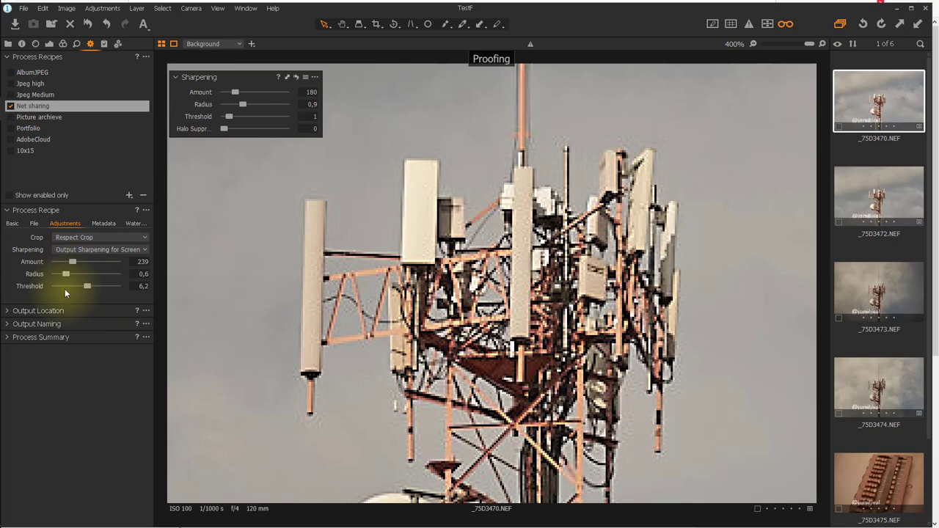
{"action": "left_click_drag", "start_coordinate": [87, 286], "coordinate": [64, 288]}
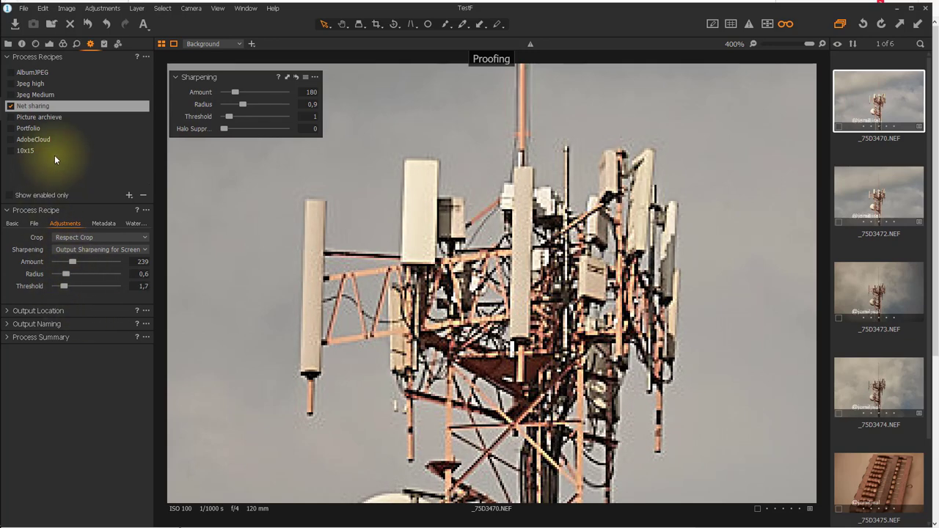
- Enable only the 10x15 recipe and choose Output Sharpening for Print as its sharpening mode
{"action": "left_click", "coordinate": [24, 152]}
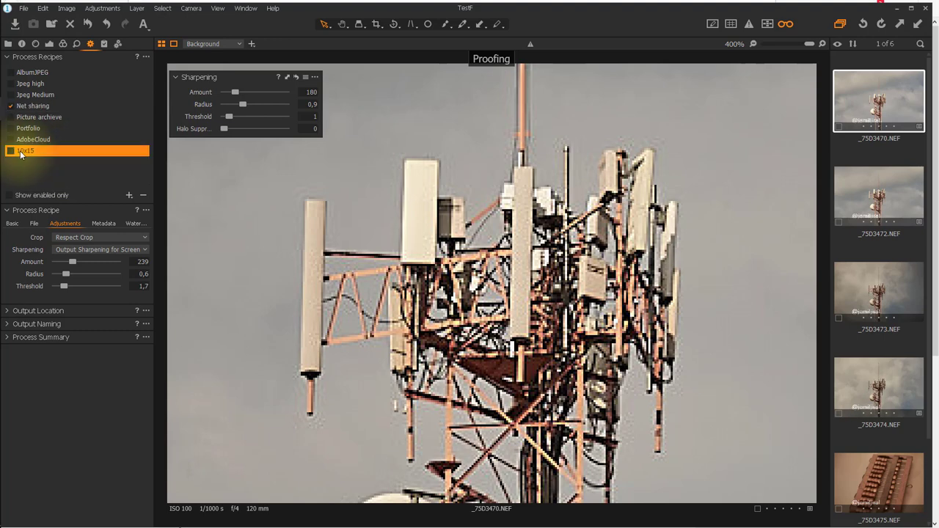
{"action": "left_click", "coordinate": [10, 151]}
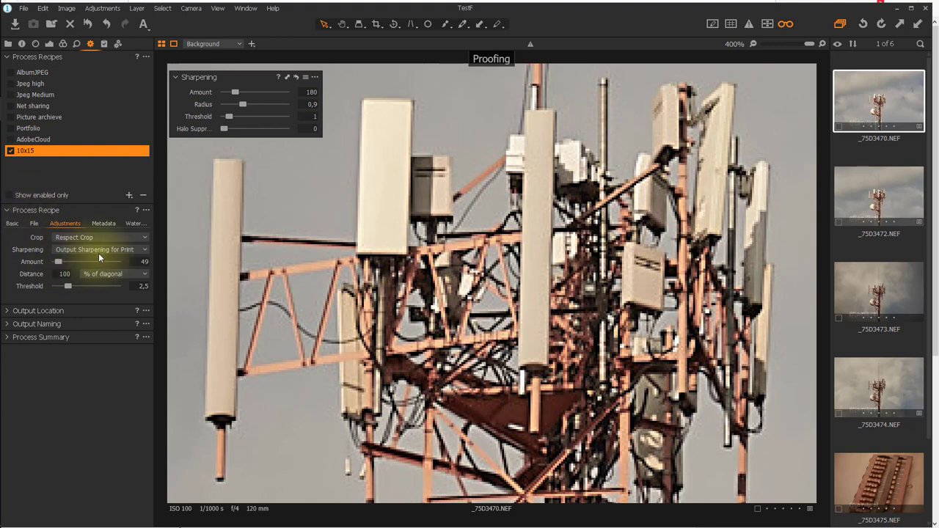
{"action": "left_click", "coordinate": [140, 252]}
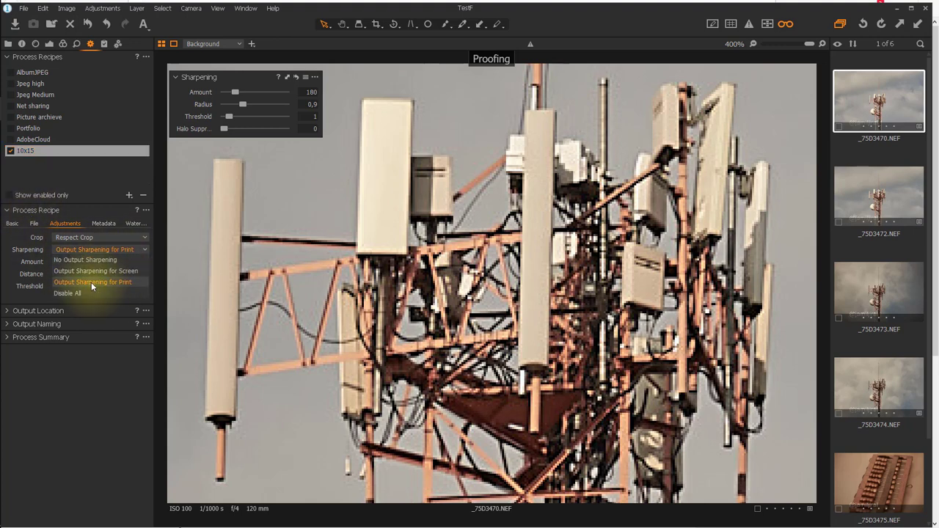
{"action": "left_click", "coordinate": [122, 281]}
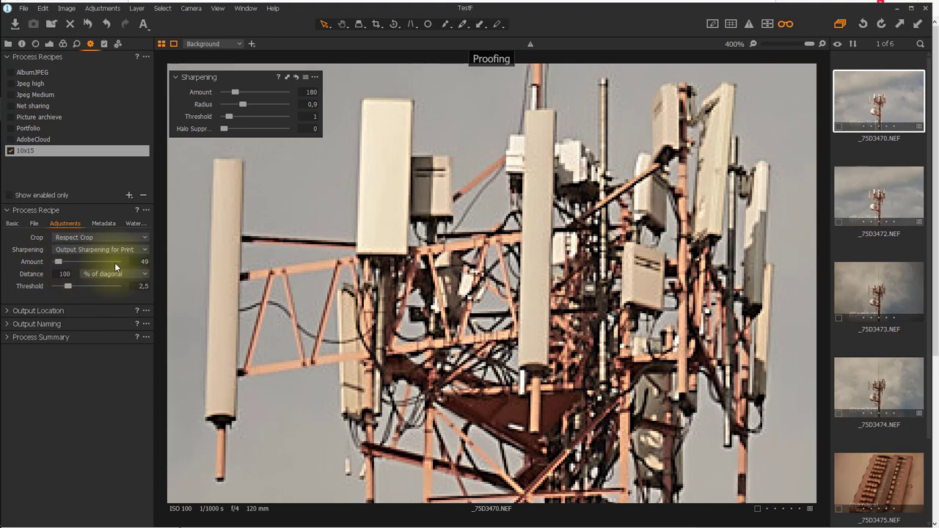
- Fit the whole photo in the viewer and turn off recipe proofing
{"action": "double_click", "coordinate": [378, 267]}
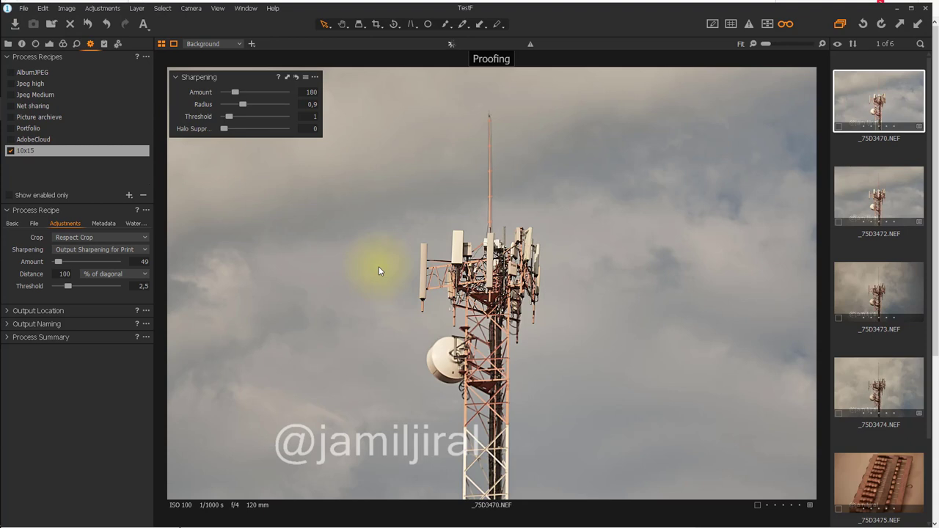
{"action": "left_click", "coordinate": [785, 24]}
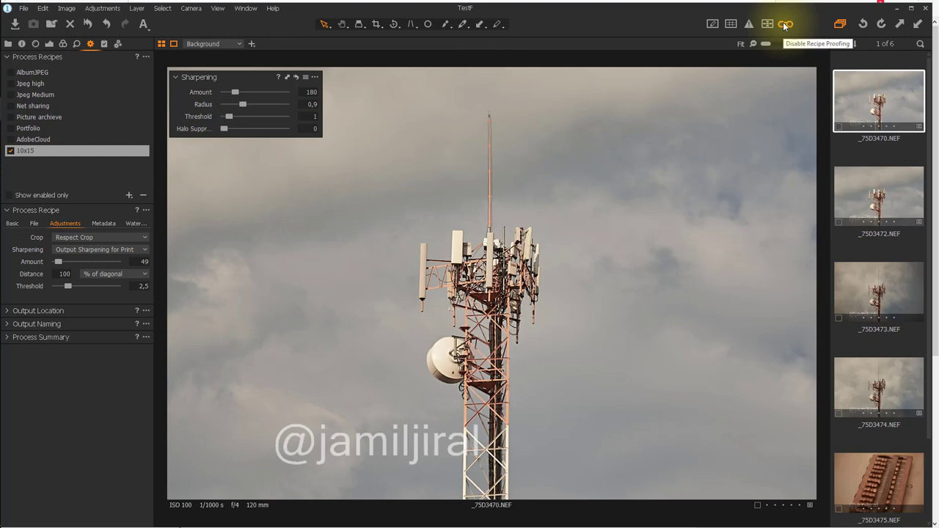